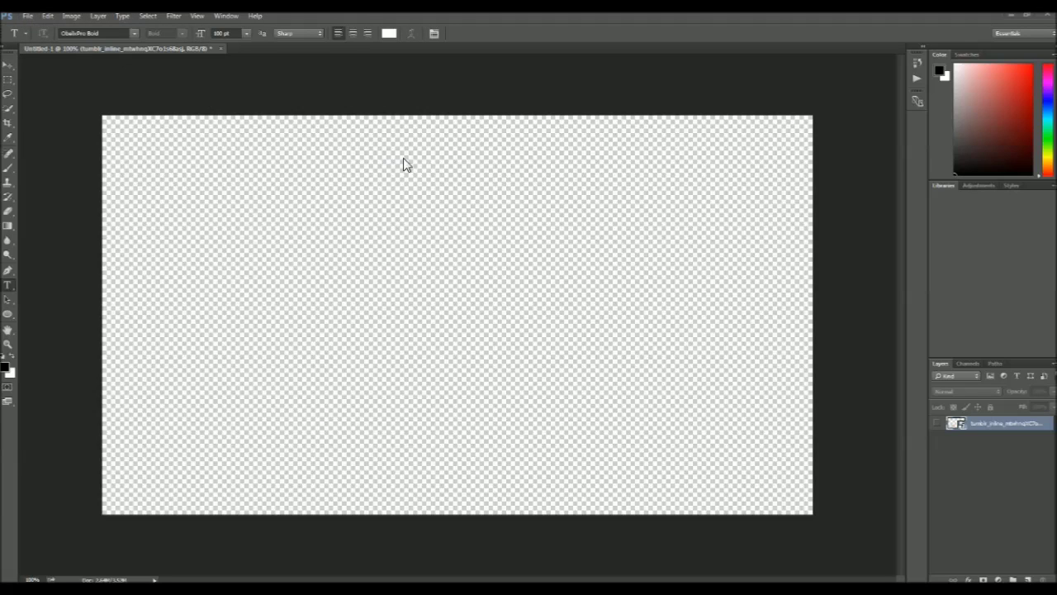
- Create a new 1280 × 720 pixel transparent document
{"action": "left_click", "coordinate": [27, 18]}
{"action": "left_click", "coordinate": [51, 26]}
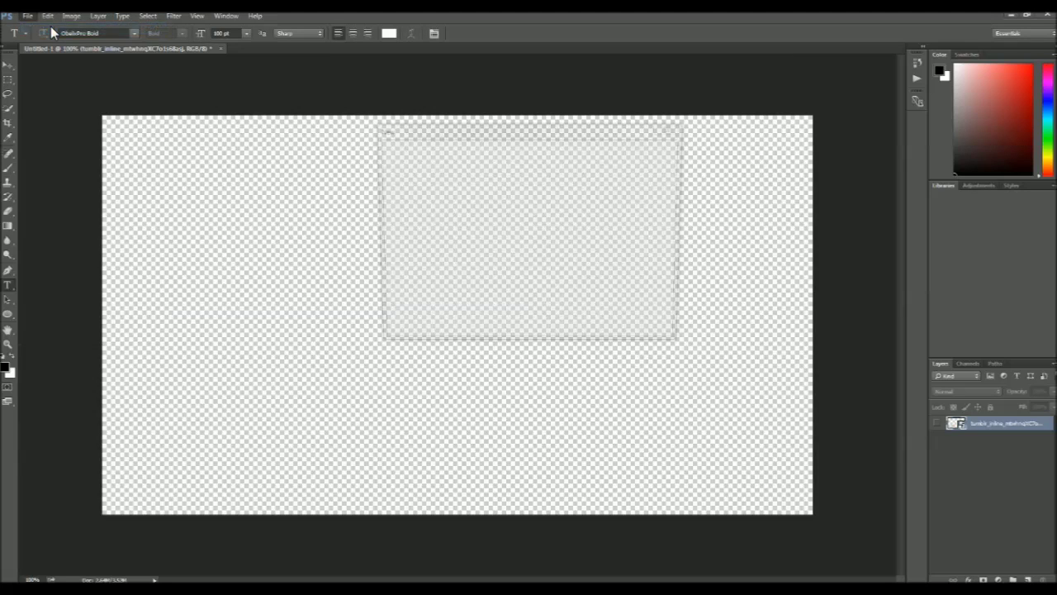
{"action": "left_click_drag", "start_coordinate": [503, 198], "coordinate": [472, 194]}
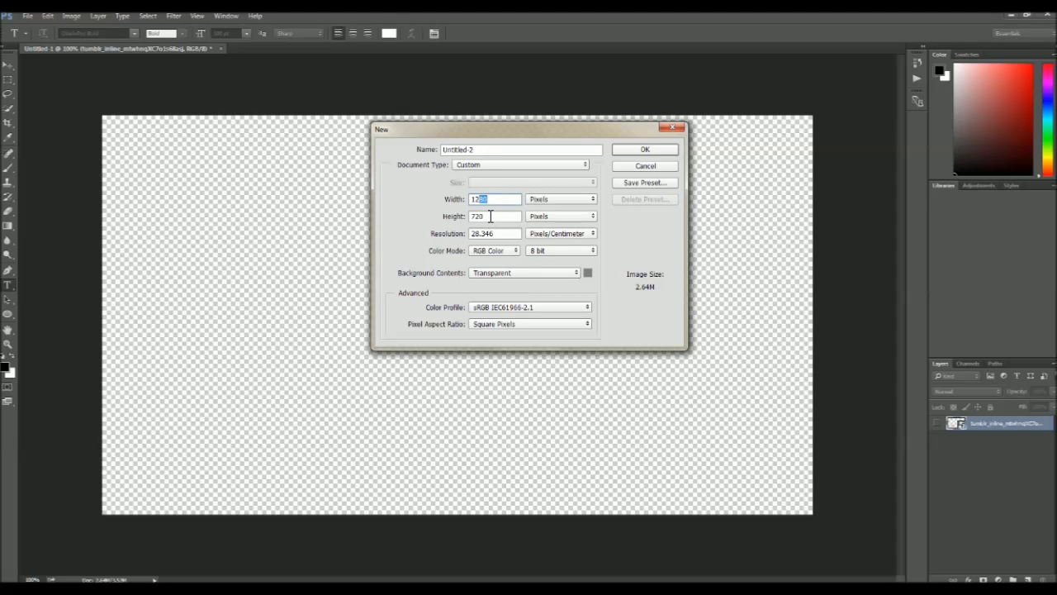
{"action": "left_click_drag", "start_coordinate": [491, 216], "coordinate": [468, 215]}
{"action": "left_click", "coordinate": [643, 153]}
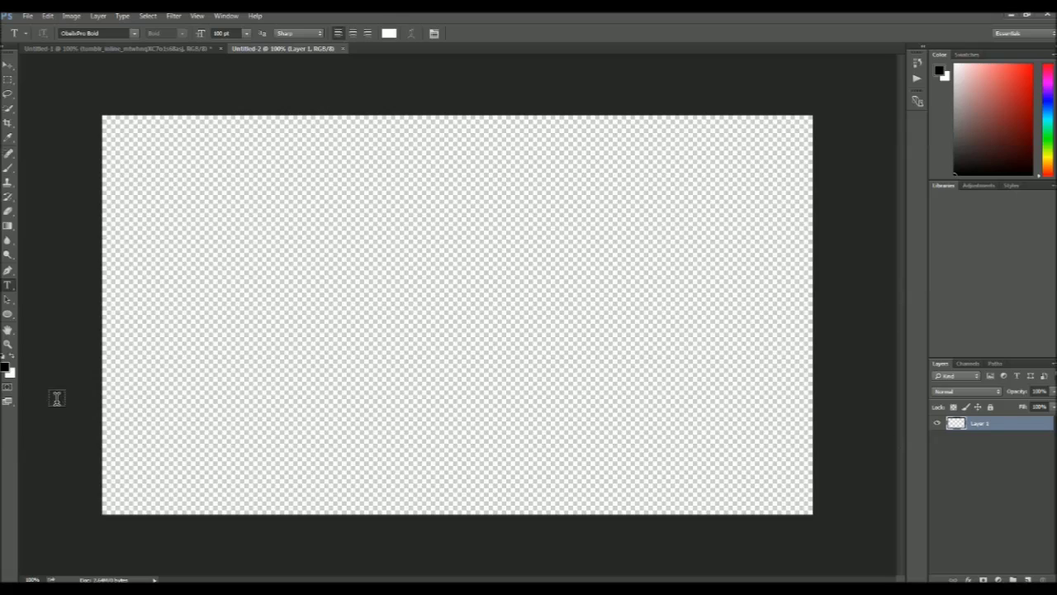
- Close Untitled-1 without saving its changes
{"action": "left_click", "coordinate": [220, 49]}
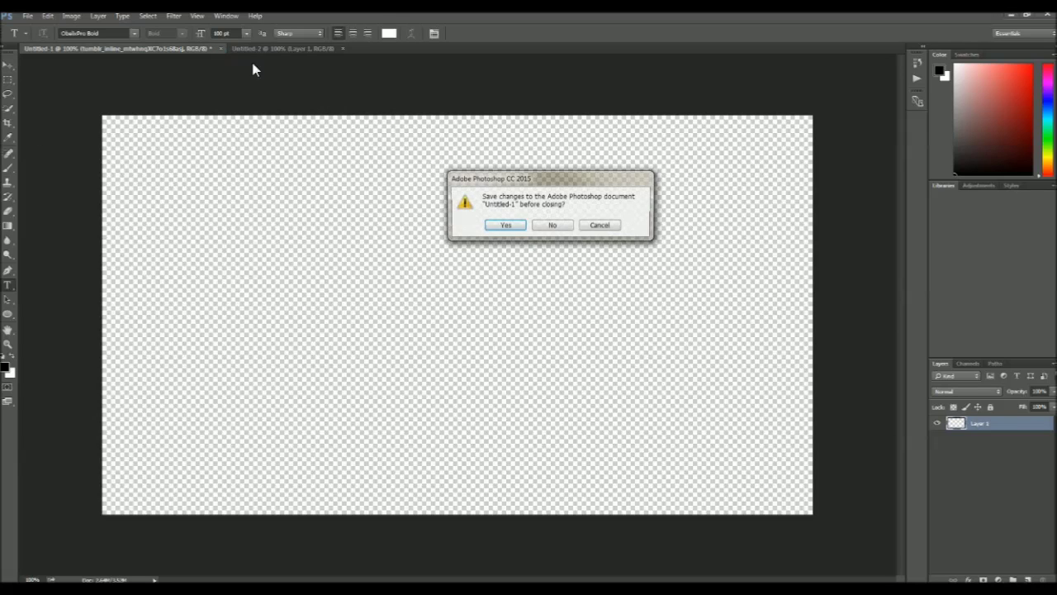
{"action": "left_click", "coordinate": [552, 226]}
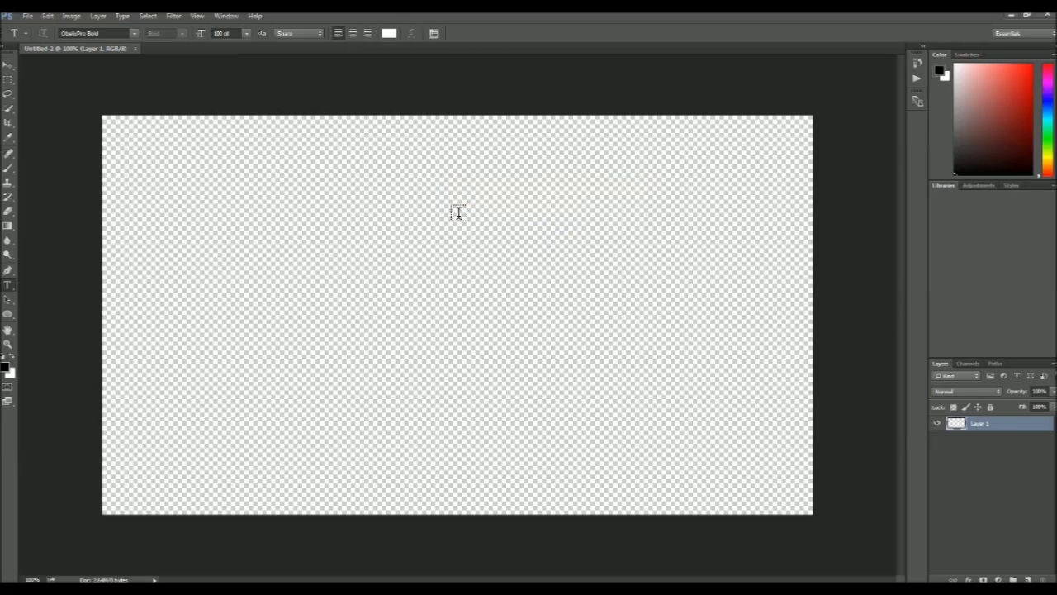
{"action": "left_click", "coordinate": [27, 16]}
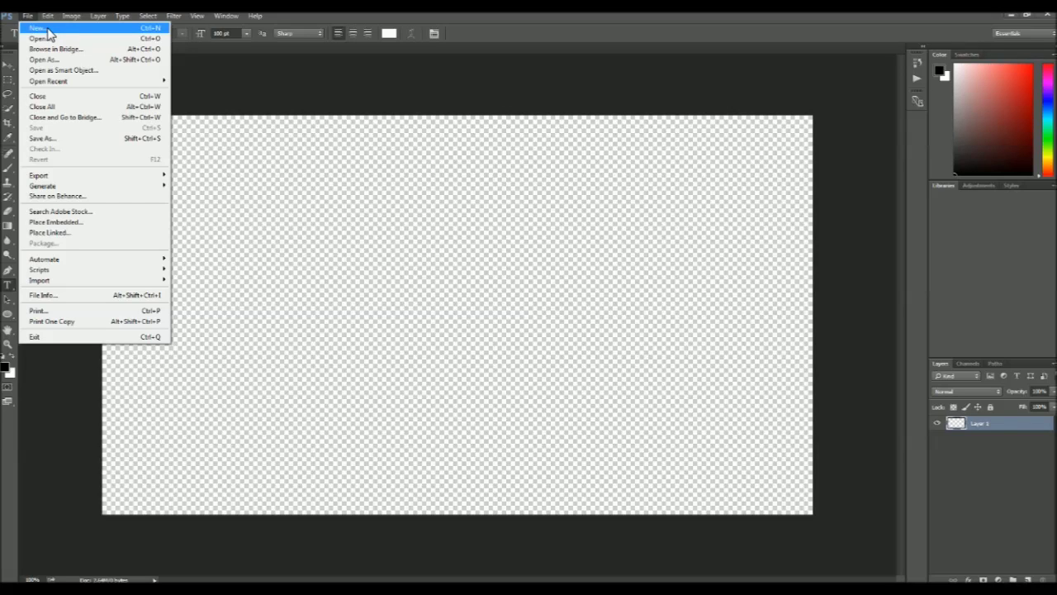
- Place the gradient 2 image as an embedded layer
{"action": "left_click", "coordinate": [50, 222]}
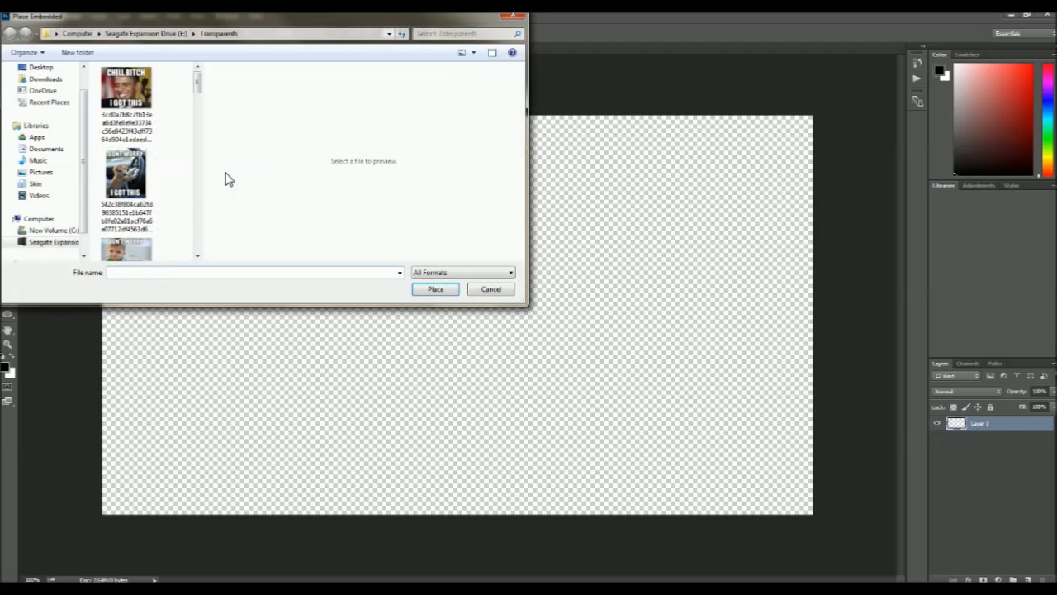
{"action": "left_click_drag", "start_coordinate": [199, 71], "coordinate": [194, 178]}
{"action": "double_click", "coordinate": [136, 175]}
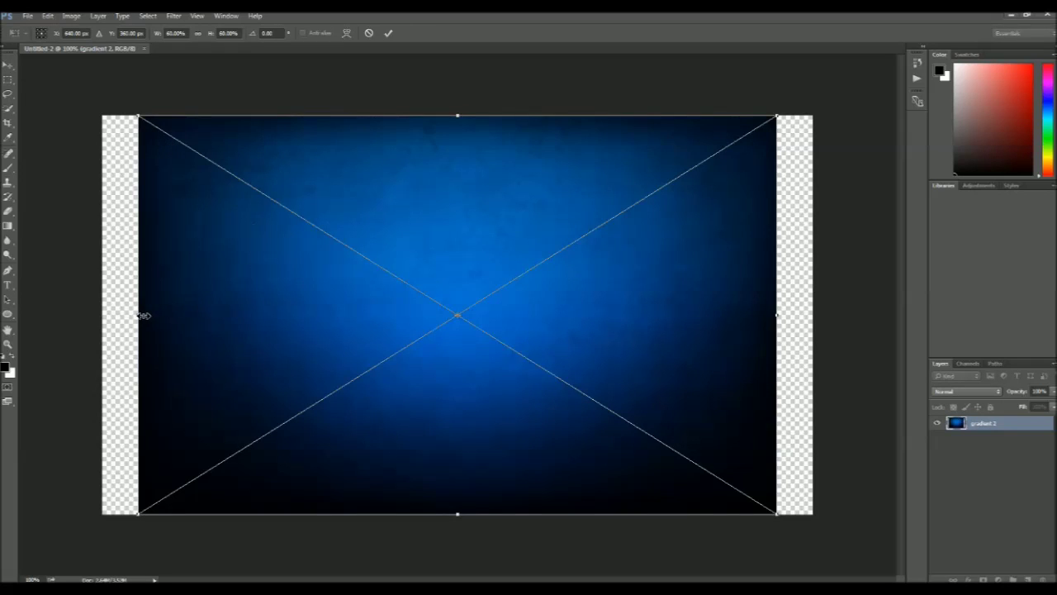
- Stretch gradient 2 to the canvas edges on all sides and commit the placement
{"action": "left_click_drag", "start_coordinate": [140, 316], "coordinate": [96, 303]}
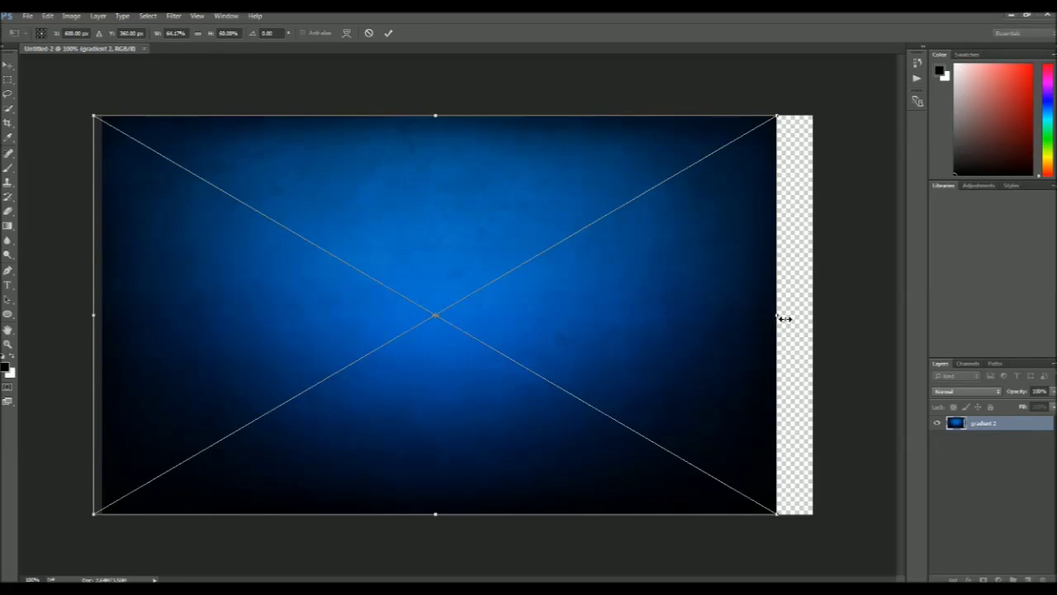
{"action": "left_click_drag", "start_coordinate": [785, 318], "coordinate": [822, 321]}
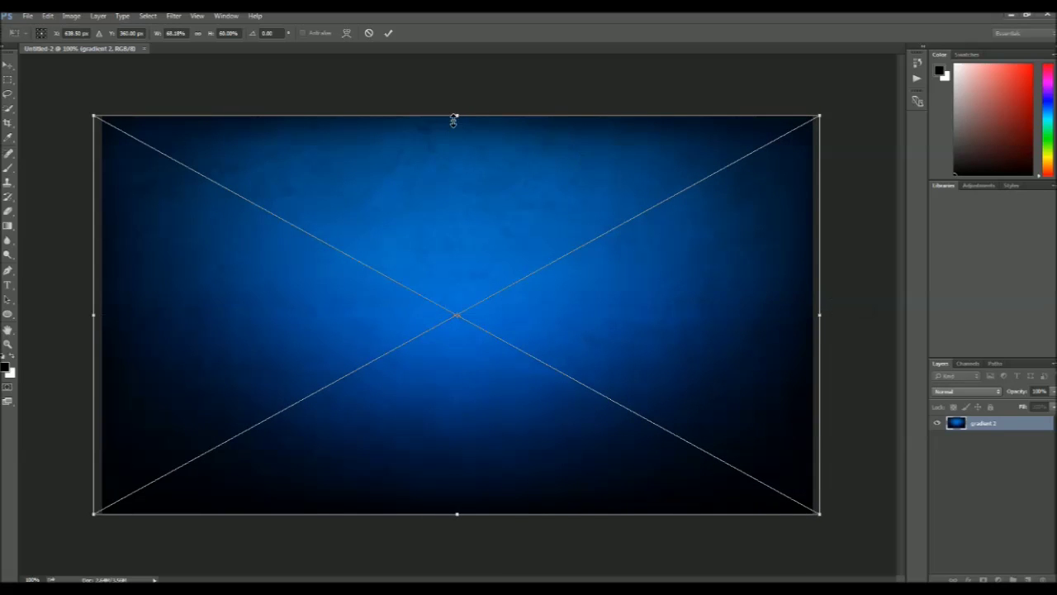
{"action": "left_click_drag", "start_coordinate": [458, 116], "coordinate": [458, 108]}
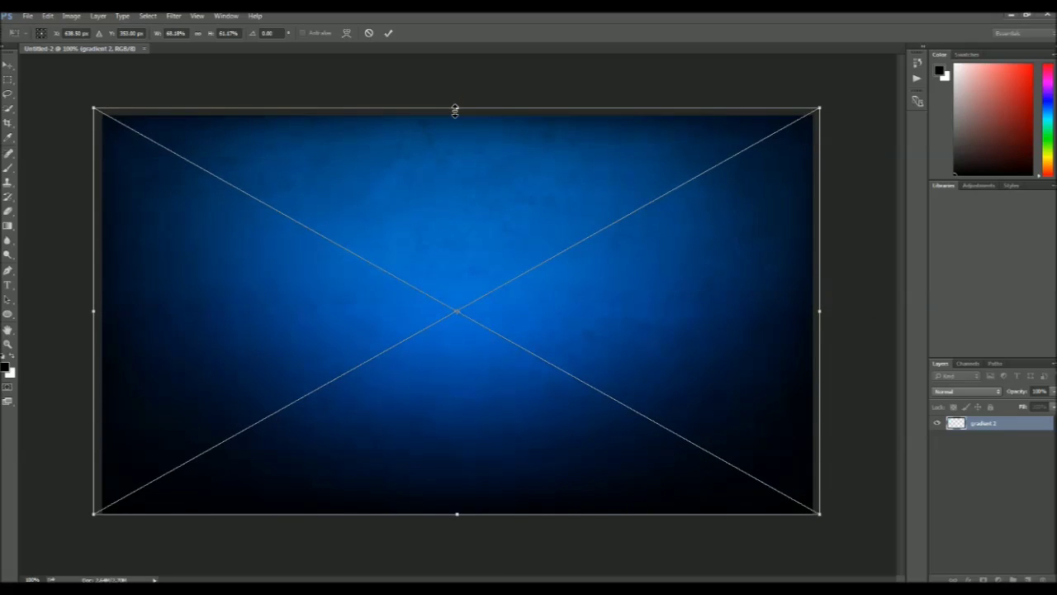
{"action": "left_click_drag", "start_coordinate": [463, 515], "coordinate": [459, 520]}
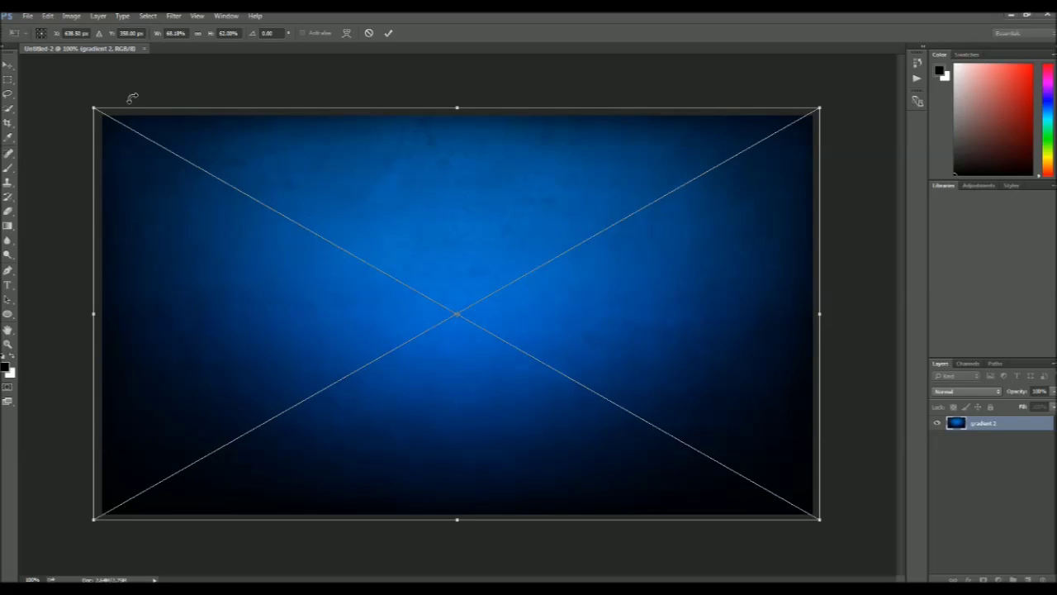
{"action": "right_click", "coordinate": [350, 220]}
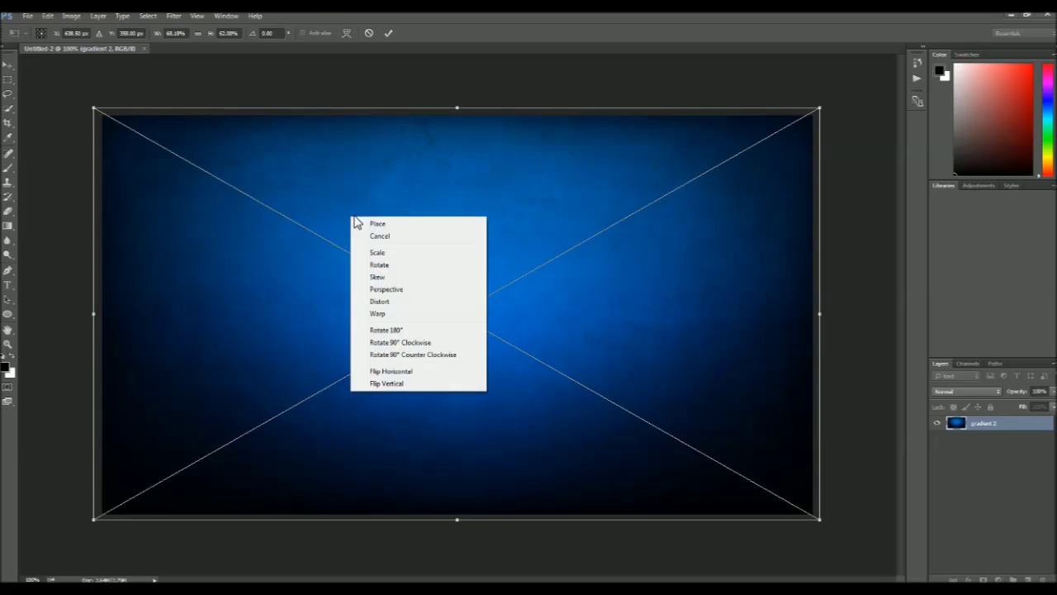
{"action": "left_click", "coordinate": [371, 227]}
{"action": "key", "text": "t"}
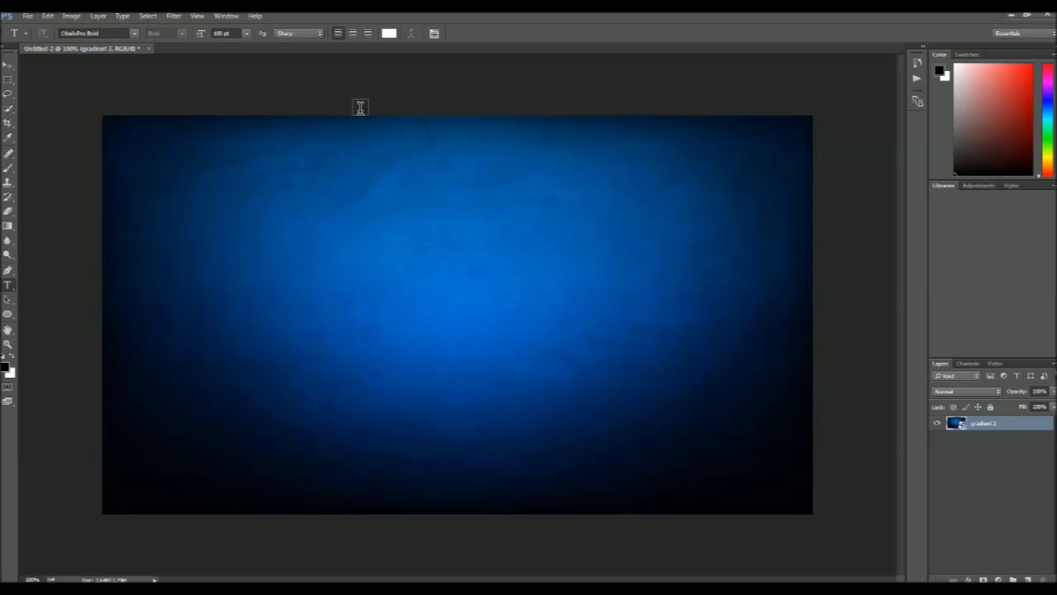
{"action": "left_click", "coordinate": [27, 18]}
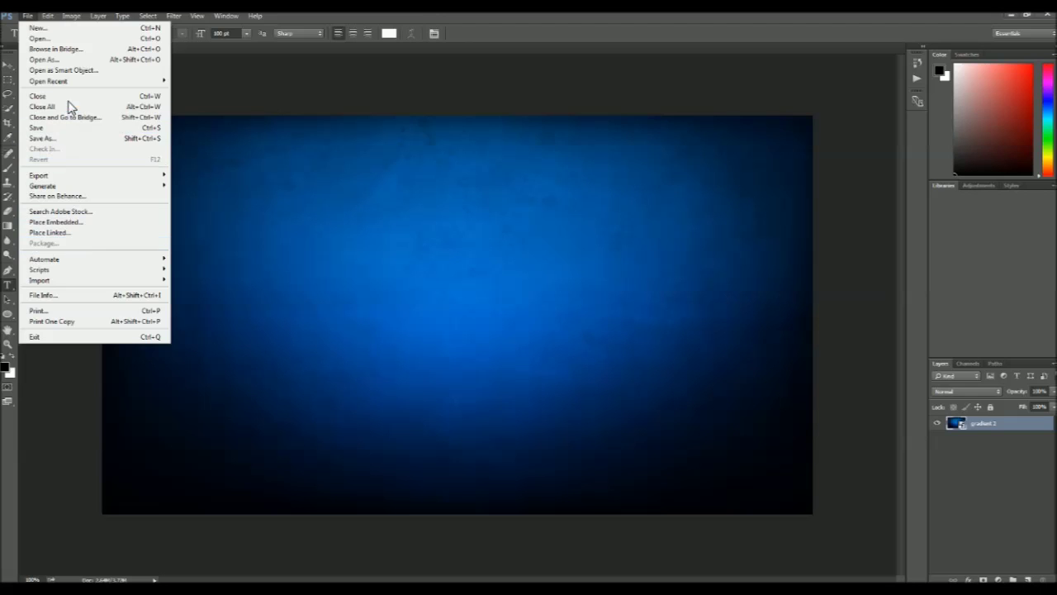
- Place the explosion image as an embedded layer
{"action": "left_click", "coordinate": [70, 223]}
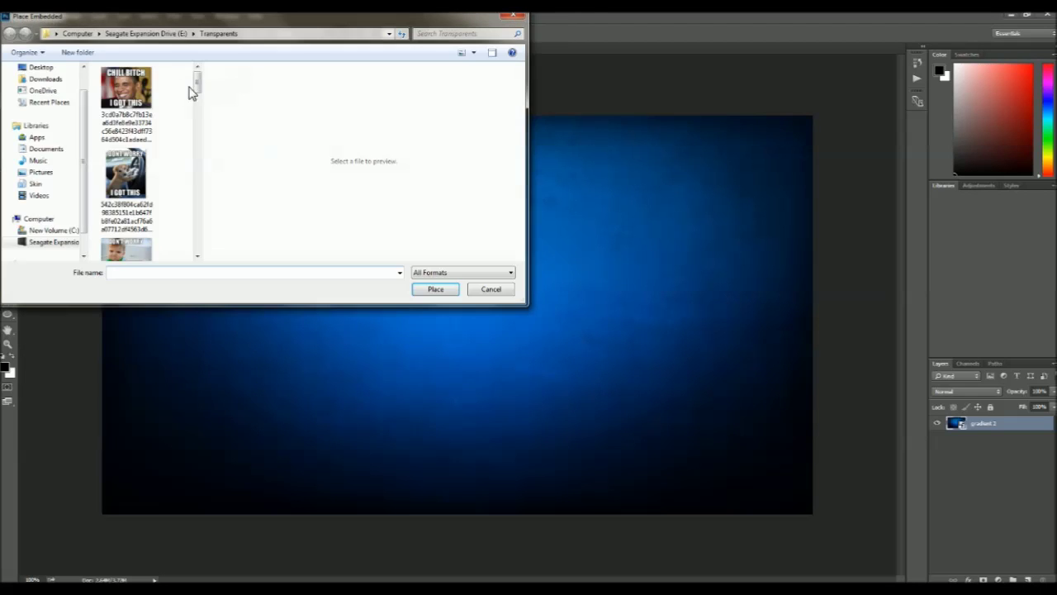
{"action": "left_click_drag", "start_coordinate": [197, 81], "coordinate": [199, 167]}
{"action": "double_click", "coordinate": [128, 133]}
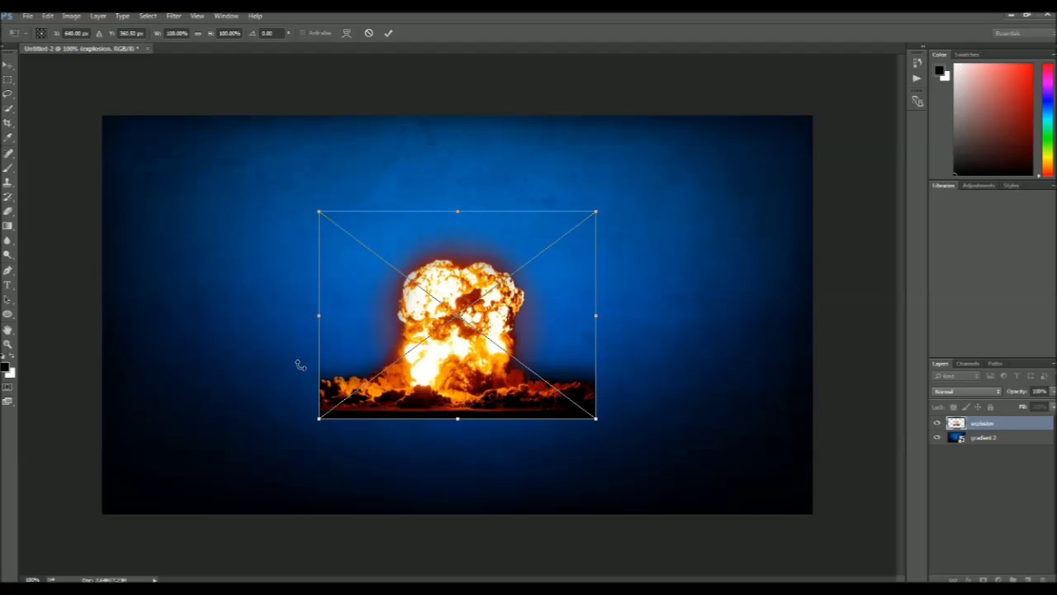
- Move the explosion to the bottom-left corner, enlarge it and tilt it
{"action": "left_click_drag", "start_coordinate": [459, 381], "coordinate": [158, 491]}
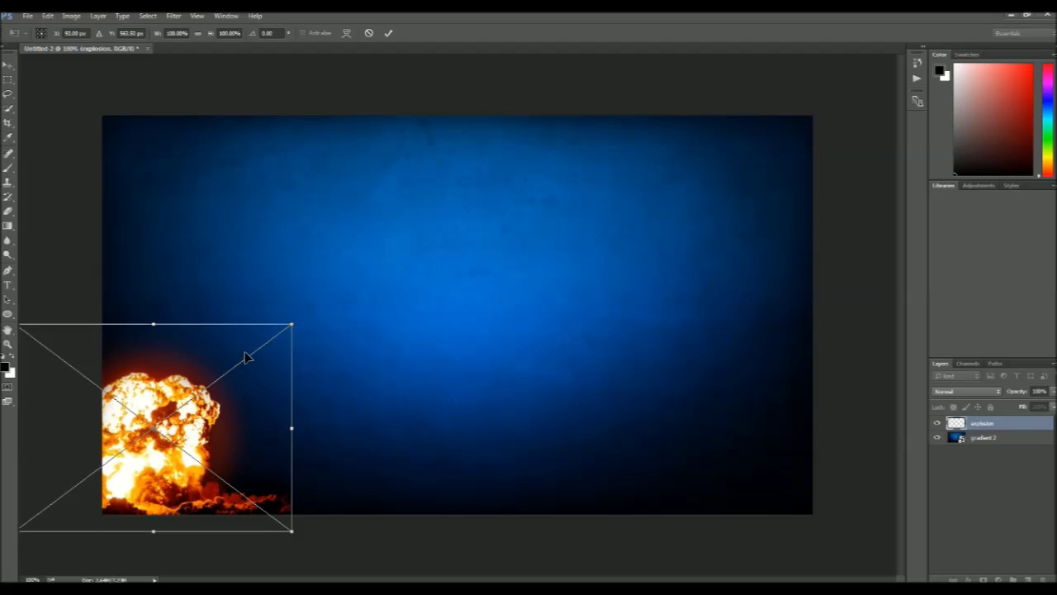
{"action": "left_click_drag", "start_coordinate": [298, 313], "coordinate": [512, 155]}
{"action": "left_click_drag", "start_coordinate": [248, 311], "coordinate": [184, 275]}
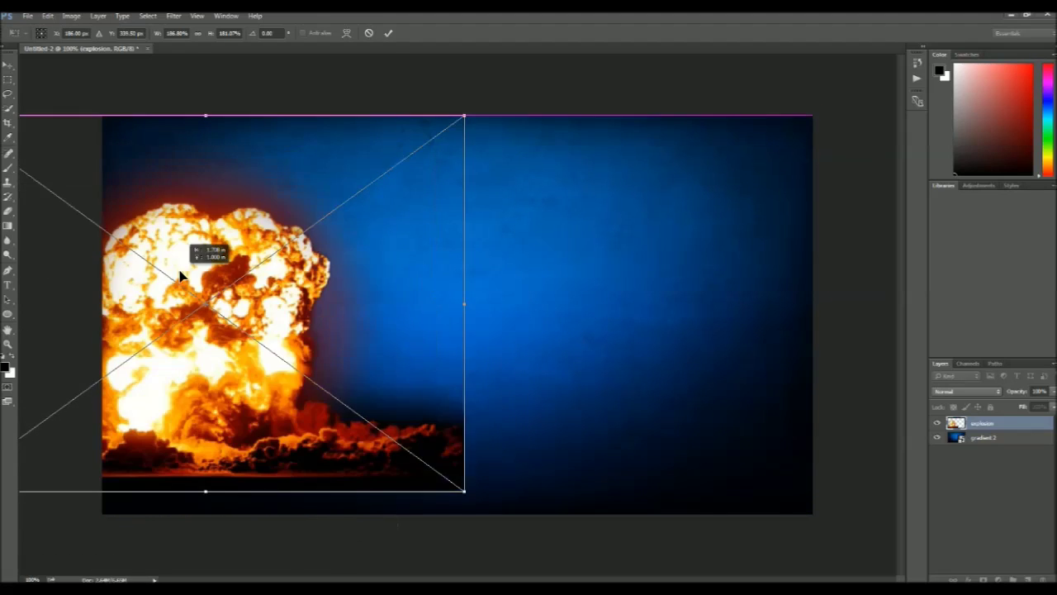
{"action": "left_click_drag", "start_coordinate": [522, 484], "coordinate": [186, 551]}
{"action": "left_click_drag", "start_coordinate": [231, 332], "coordinate": [217, 440]}
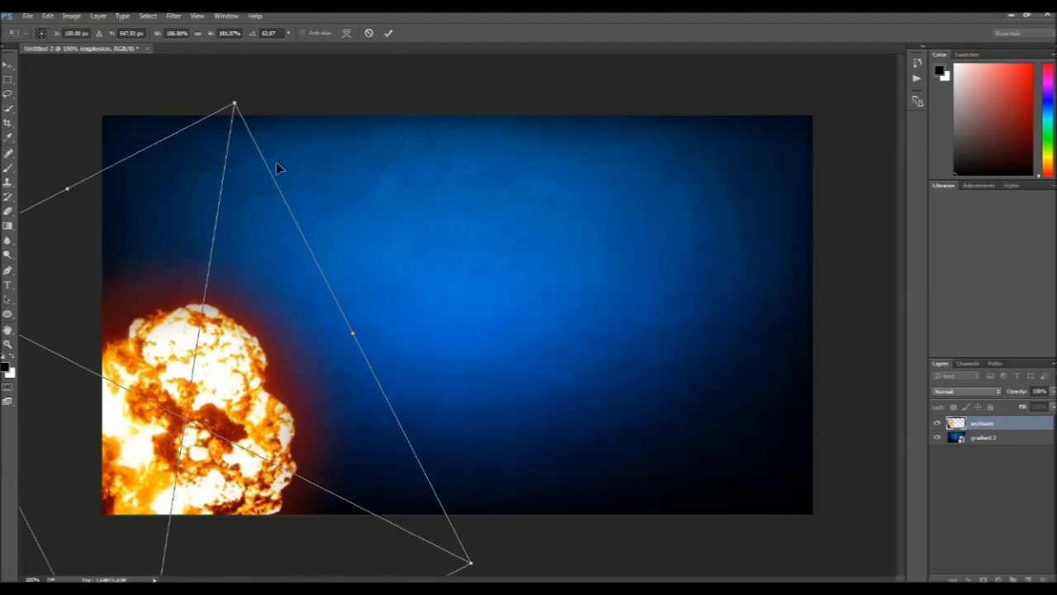
- Enlarge the explosion to about 250% width, commit the transform, and start a text layer
{"action": "left_click_drag", "start_coordinate": [235, 106], "coordinate": [341, 23]}
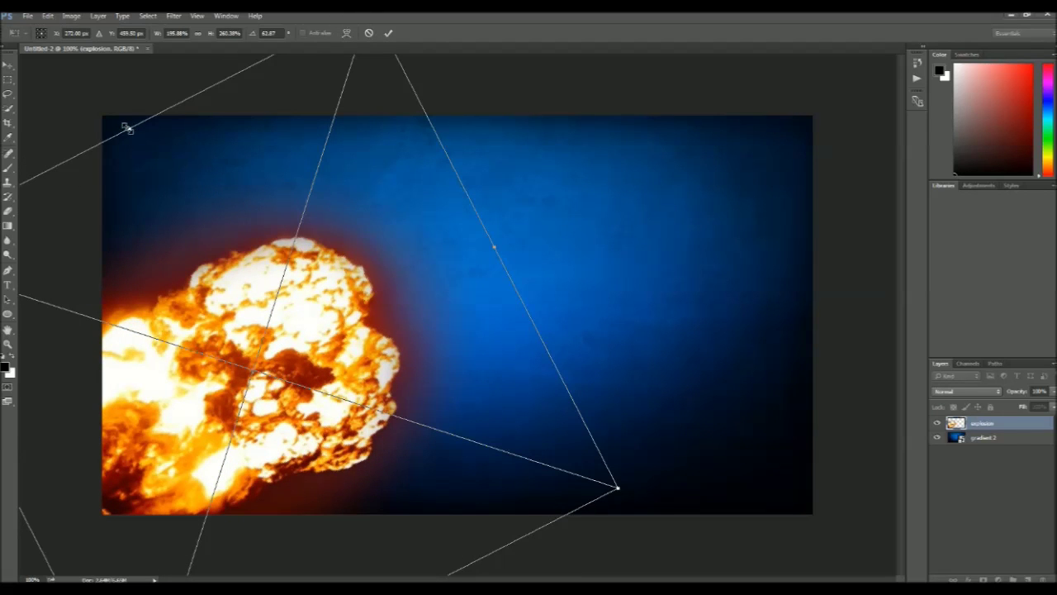
{"action": "left_click_drag", "start_coordinate": [127, 129], "coordinate": [8, 60]}
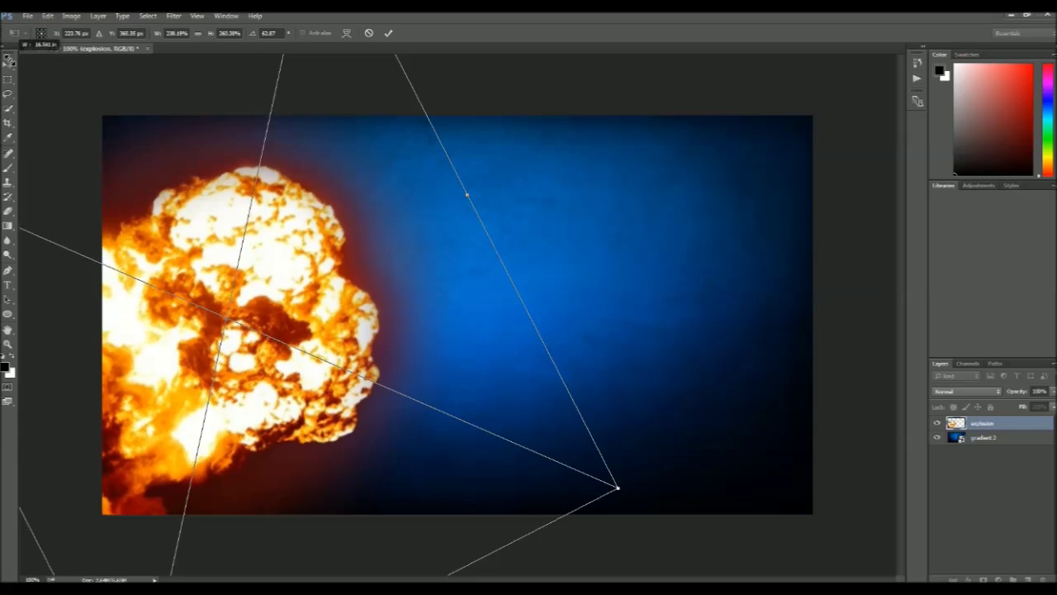
{"action": "left_click_drag", "start_coordinate": [177, 272], "coordinate": [212, 376]}
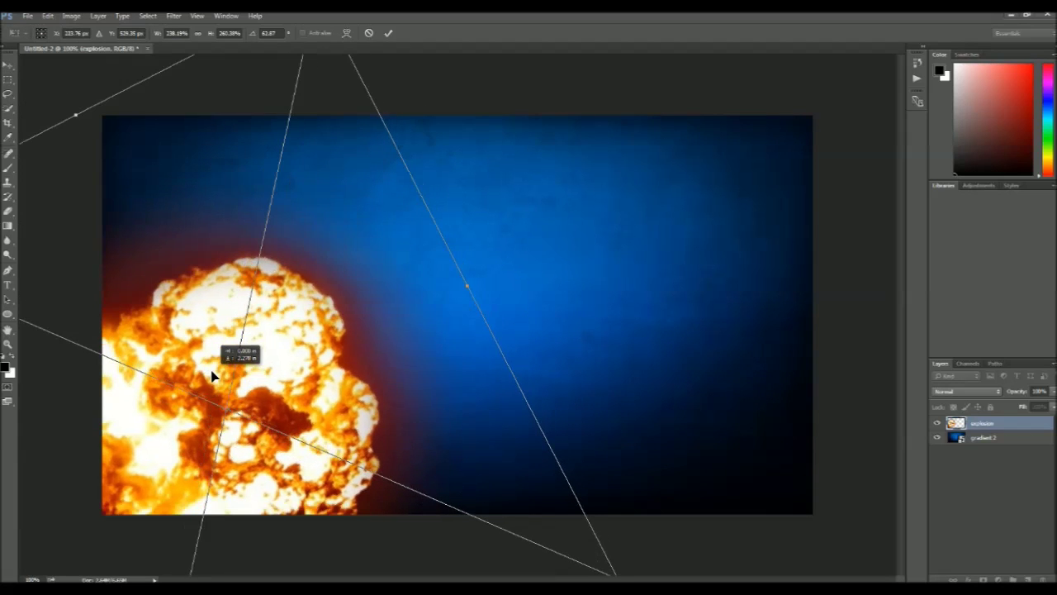
{"action": "left_click_drag", "start_coordinate": [76, 113], "coordinate": [12, 59]}
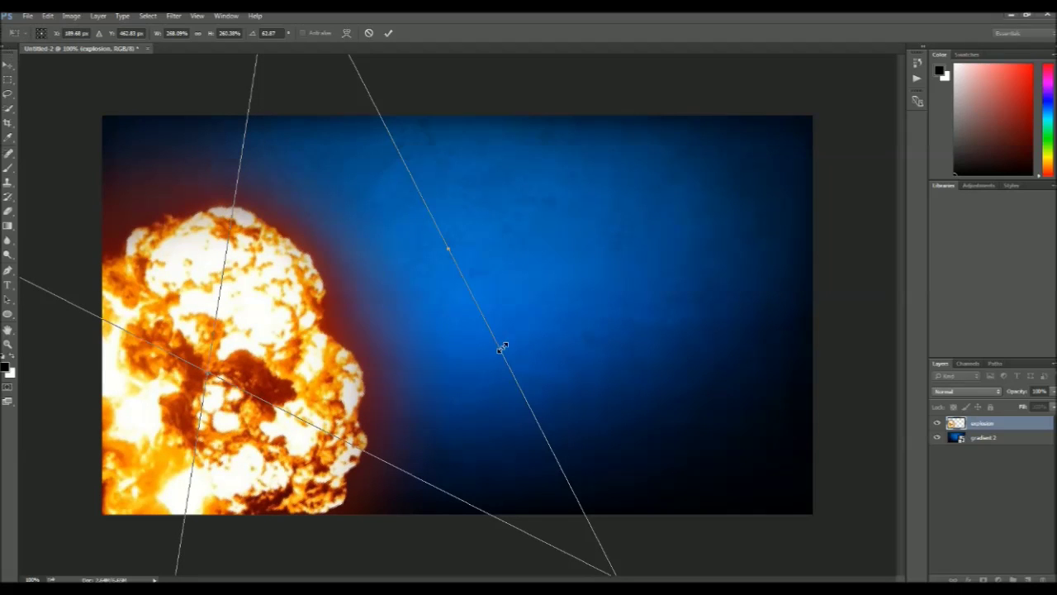
{"action": "right_click", "coordinate": [260, 307]}
{"action": "left_click", "coordinate": [274, 309]}
{"action": "key", "text": "Return"}
{"action": "key", "text": "t"}
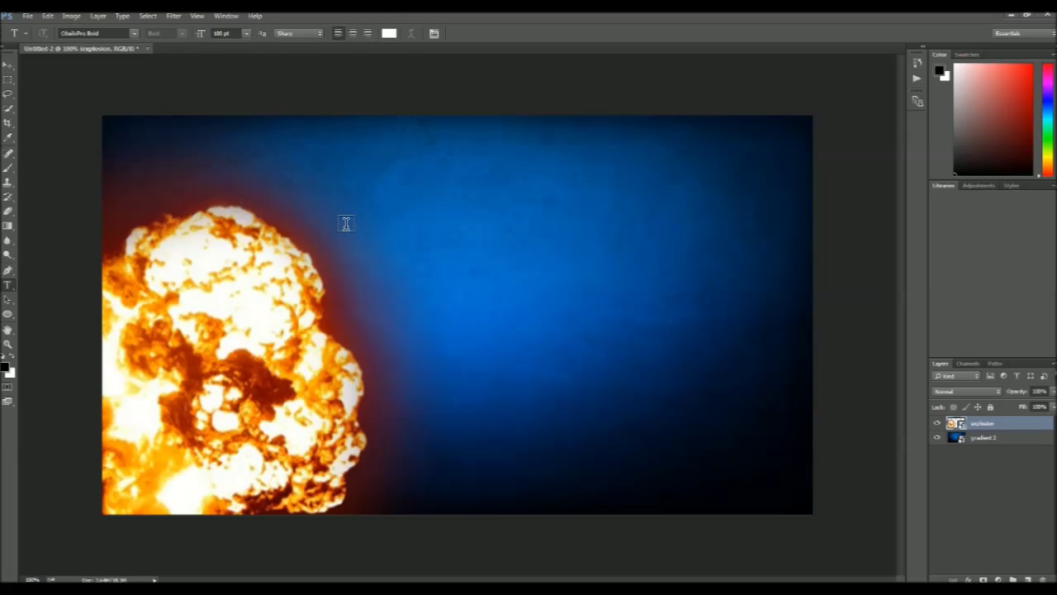
{"action": "left_click", "coordinate": [377, 205]}
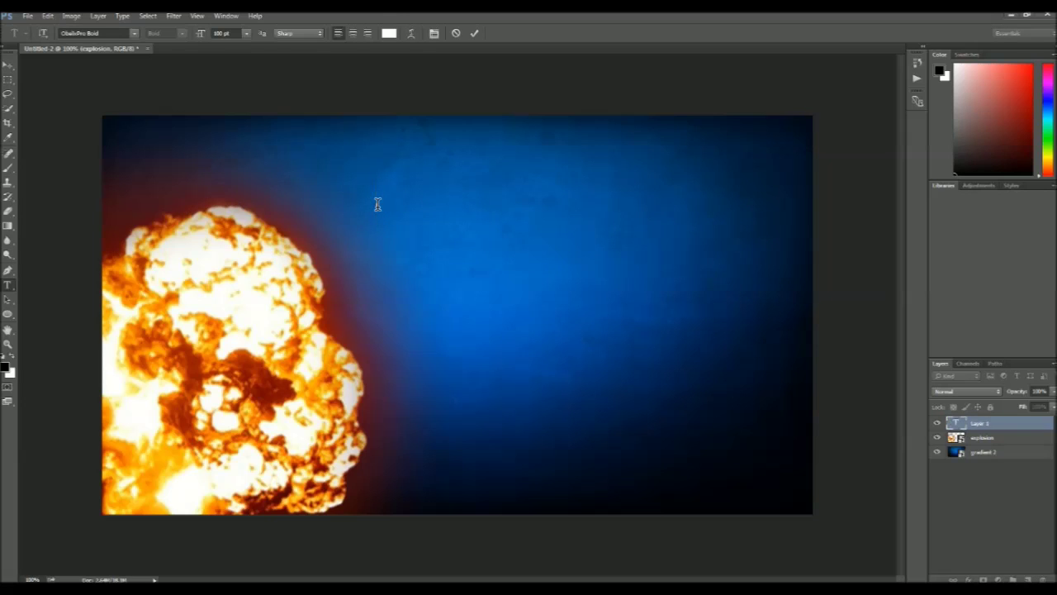
- Type the headline 'HOW TO MAKE A YOUTUBE THUMBNAIL', position it beside the explosion, and commit it
{"action": "type", "text": "HO"}
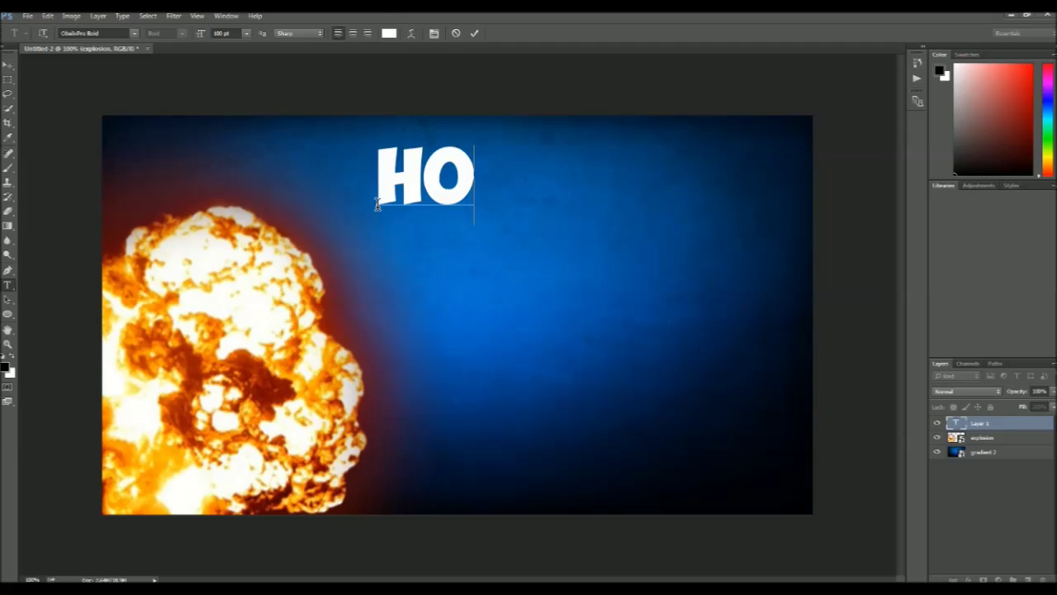
{"action": "type", "text": "W TO MAK"}
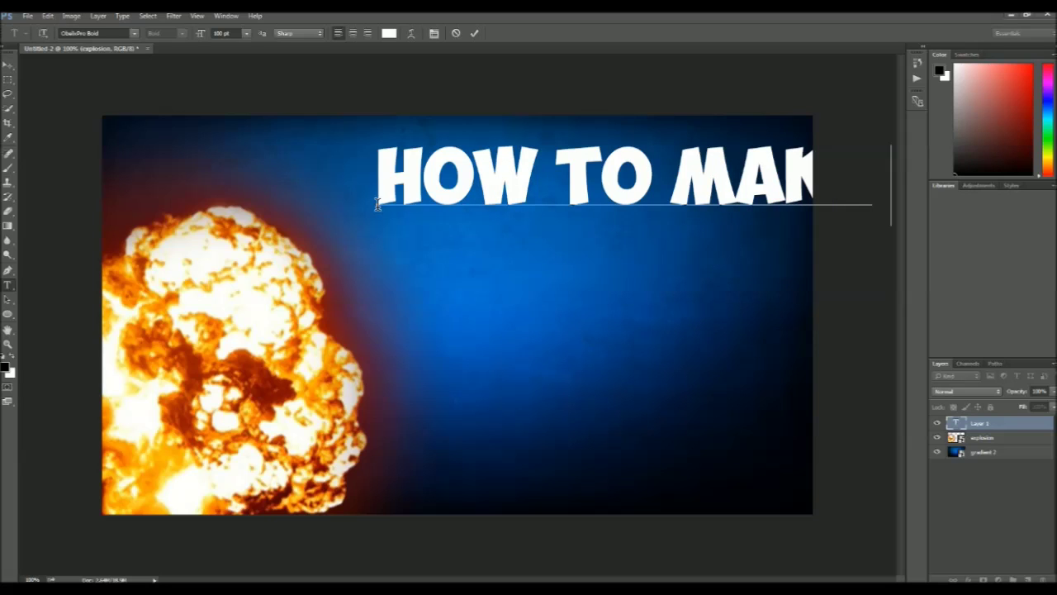
{"action": "key", "text": "Return"}
{"action": "type", "text": "A YOUTUBE "}
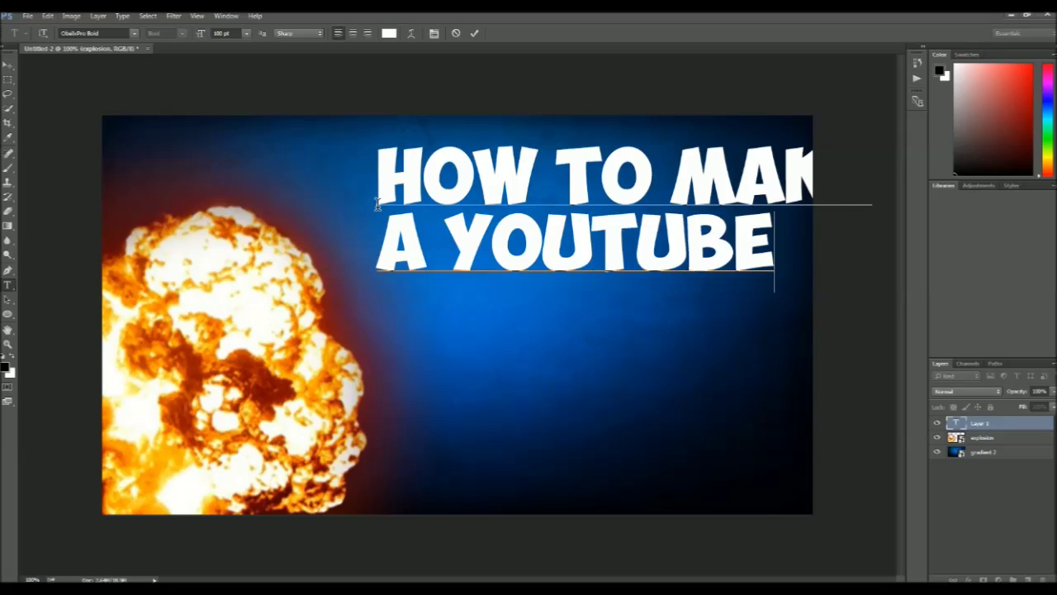
{"action": "type", "text": "THUMBNAIL"}
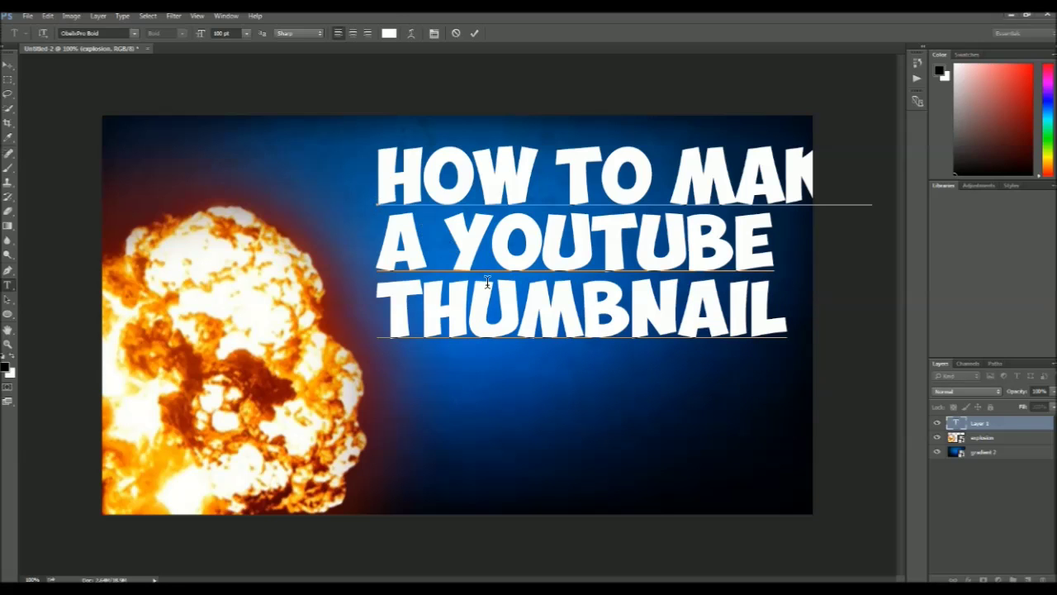
{"action": "left_click_drag", "start_coordinate": [626, 418], "coordinate": [561, 441]}
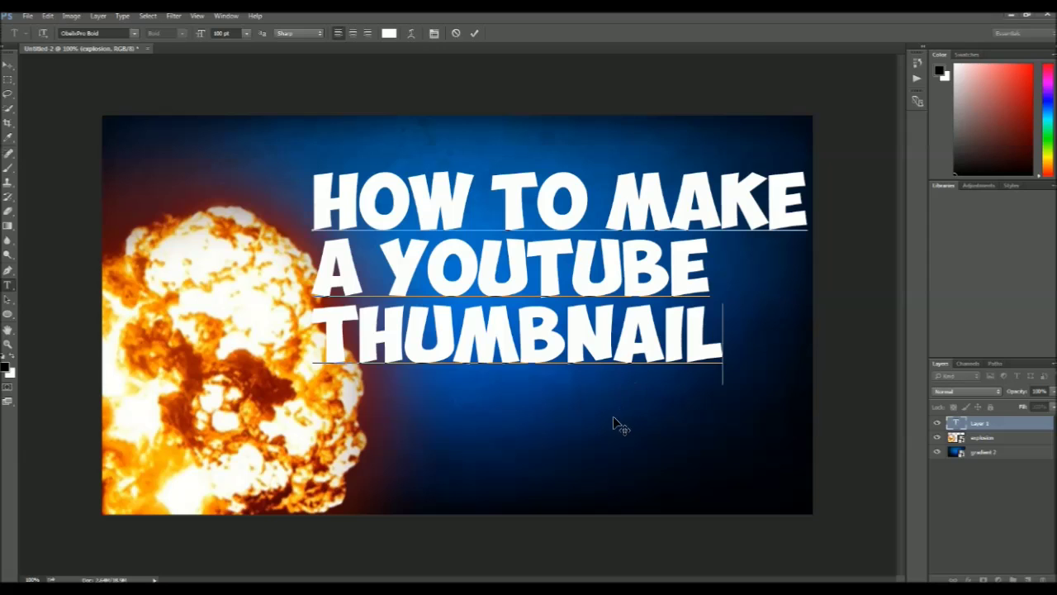
{"action": "left_click_drag", "start_coordinate": [614, 424], "coordinate": [607, 448]}
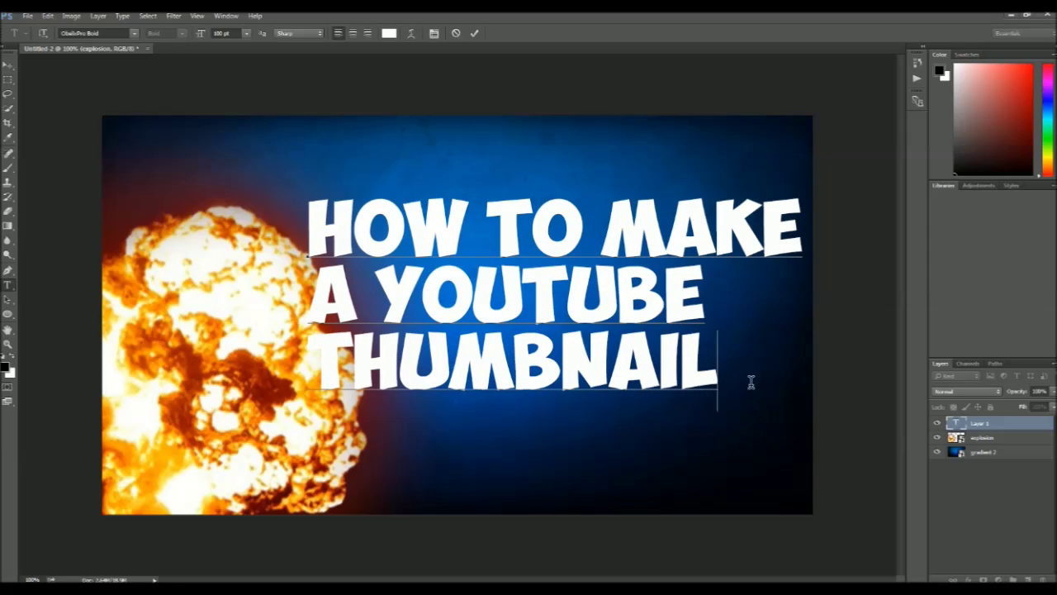
{"action": "left_click_drag", "start_coordinate": [611, 468], "coordinate": [660, 400]}
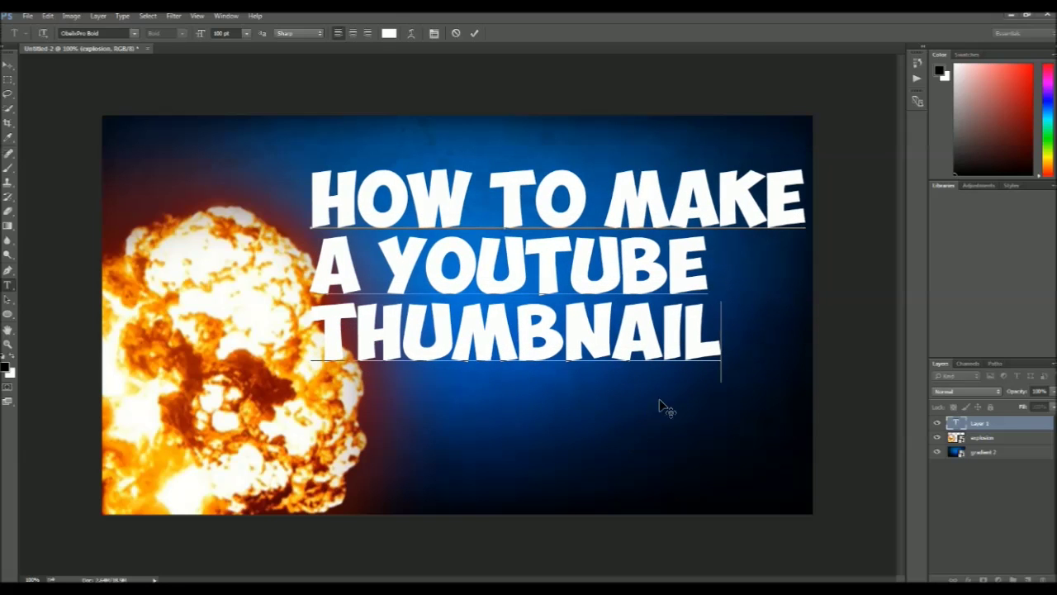
{"action": "left_click", "coordinate": [975, 424]}
- In the title layer's Blending Options, enable a black Stroke and an Outer Glow
{"action": "right_click", "coordinate": [975, 424]}
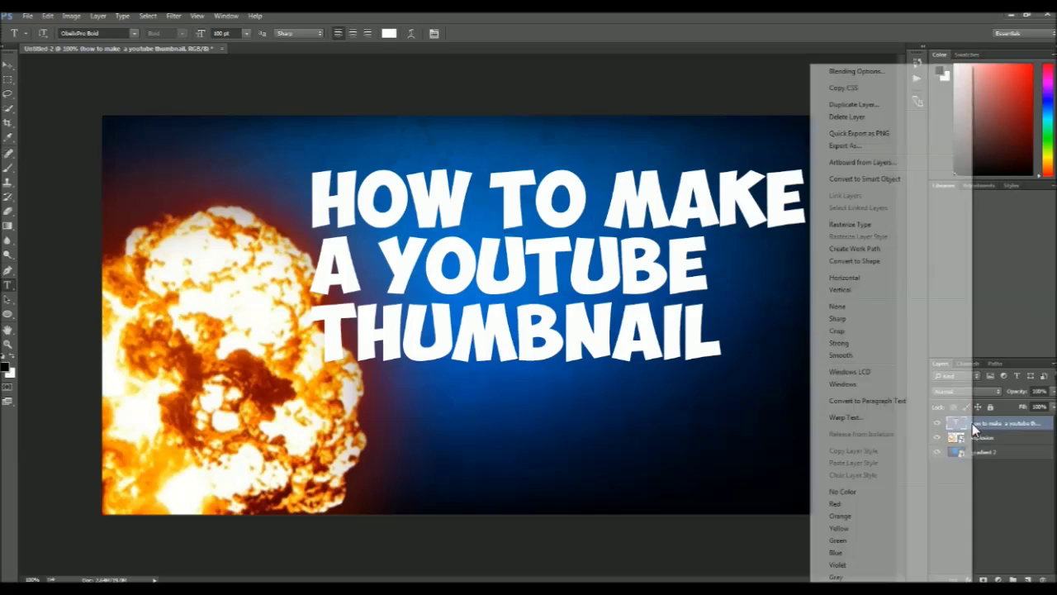
{"action": "left_click", "coordinate": [856, 72]}
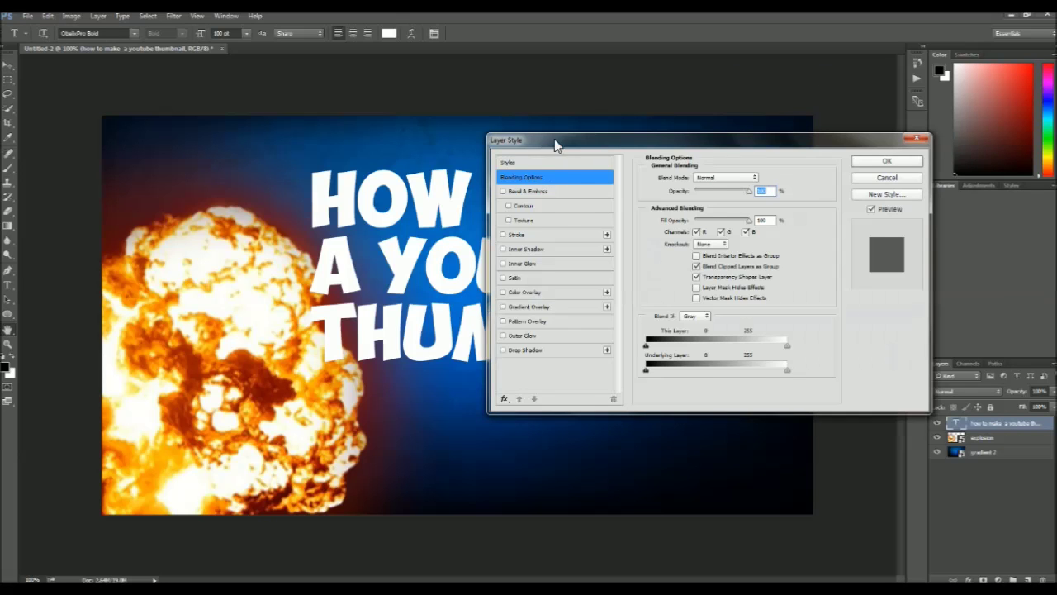
{"action": "left_click_drag", "start_coordinate": [554, 142], "coordinate": [823, 146]}
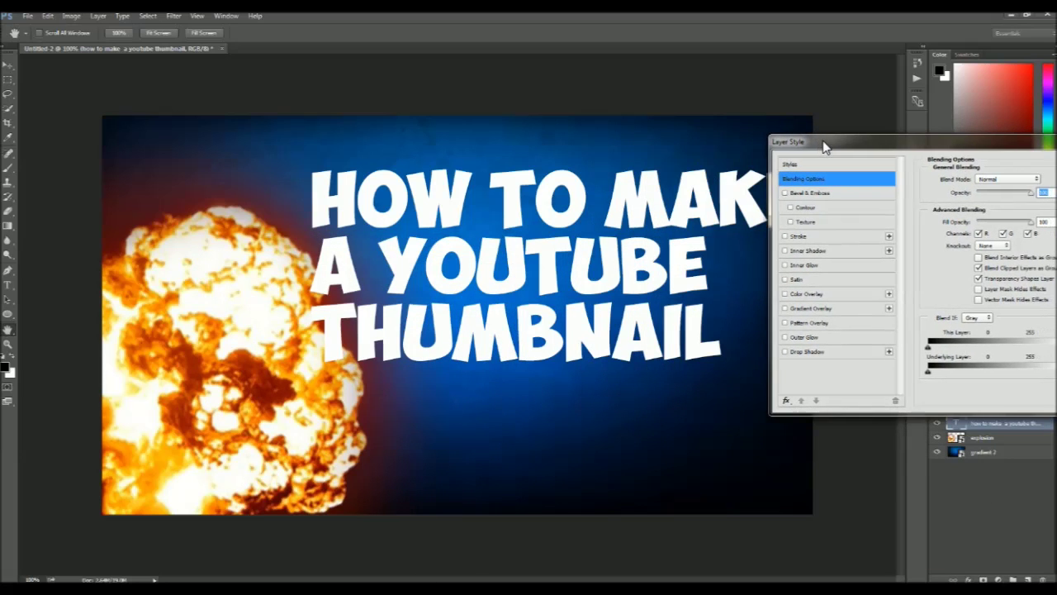
{"action": "left_click", "coordinate": [786, 237]}
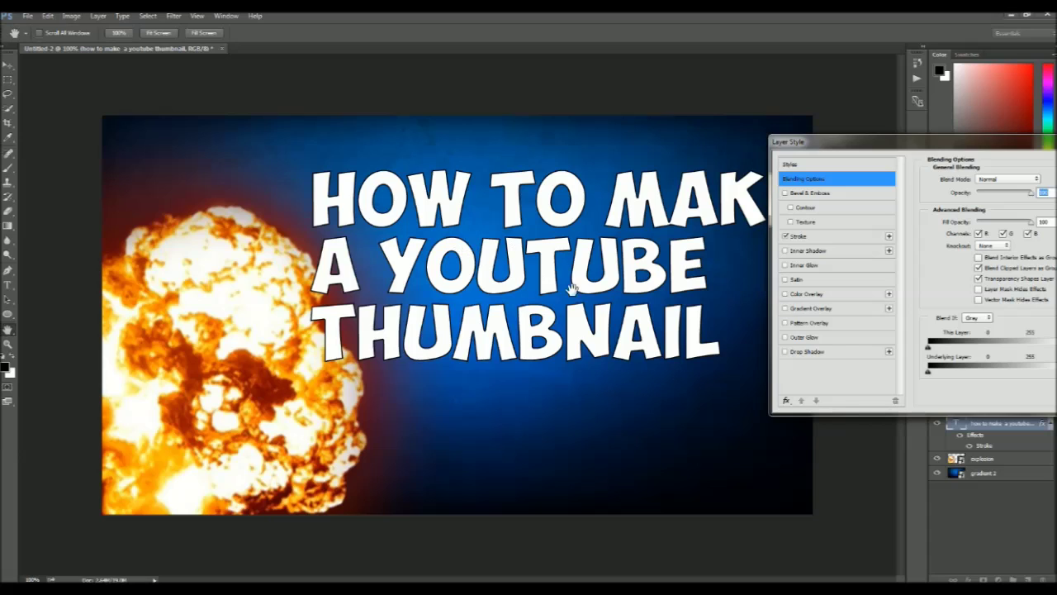
{"action": "left_click", "coordinate": [785, 338]}
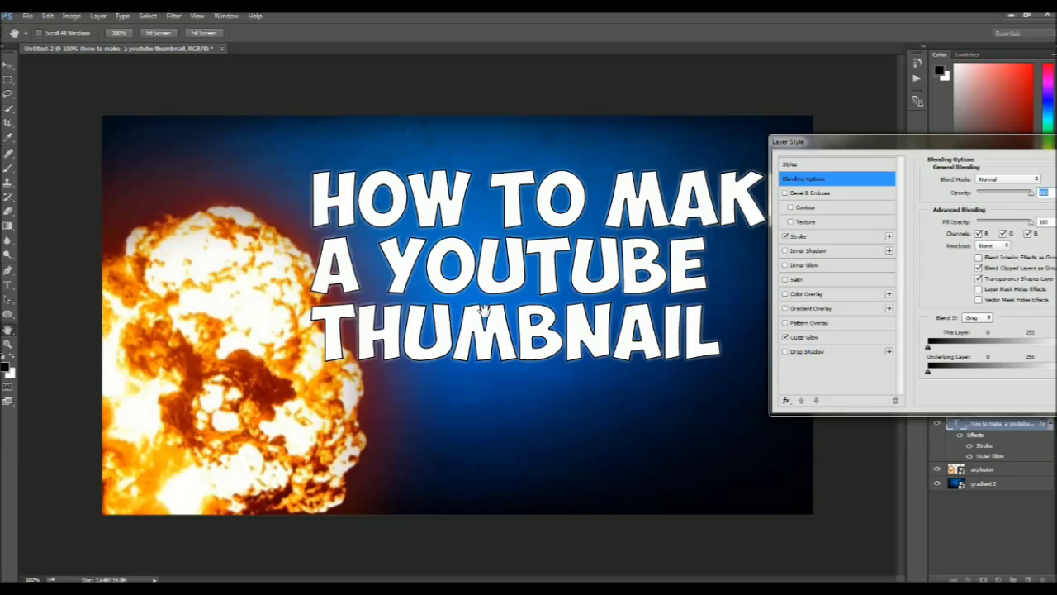
- Add a Gradient Overlay to the title and preview various gradient presets on it
{"action": "left_click", "coordinate": [812, 308]}
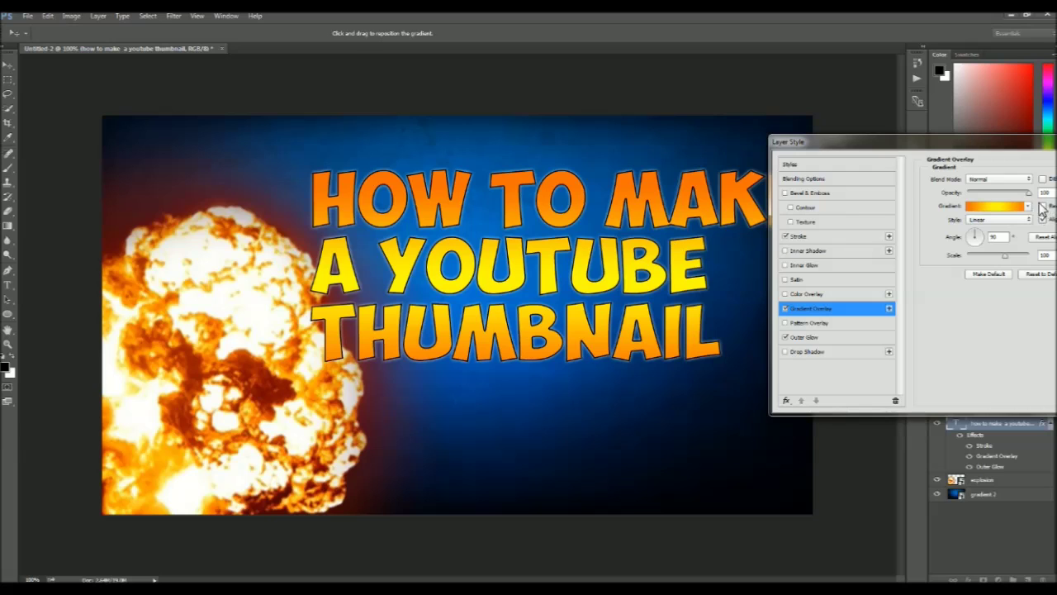
{"action": "left_click", "coordinate": [1019, 206]}
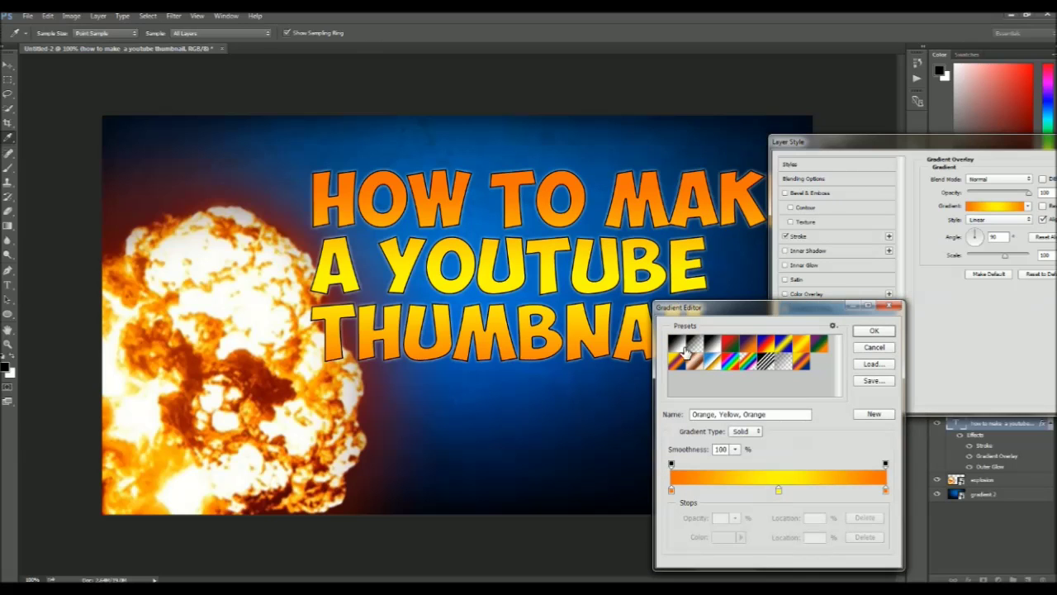
{"action": "left_click", "coordinate": [682, 348]}
{"action": "left_click", "coordinate": [730, 348]}
{"action": "left_click", "coordinate": [748, 348]}
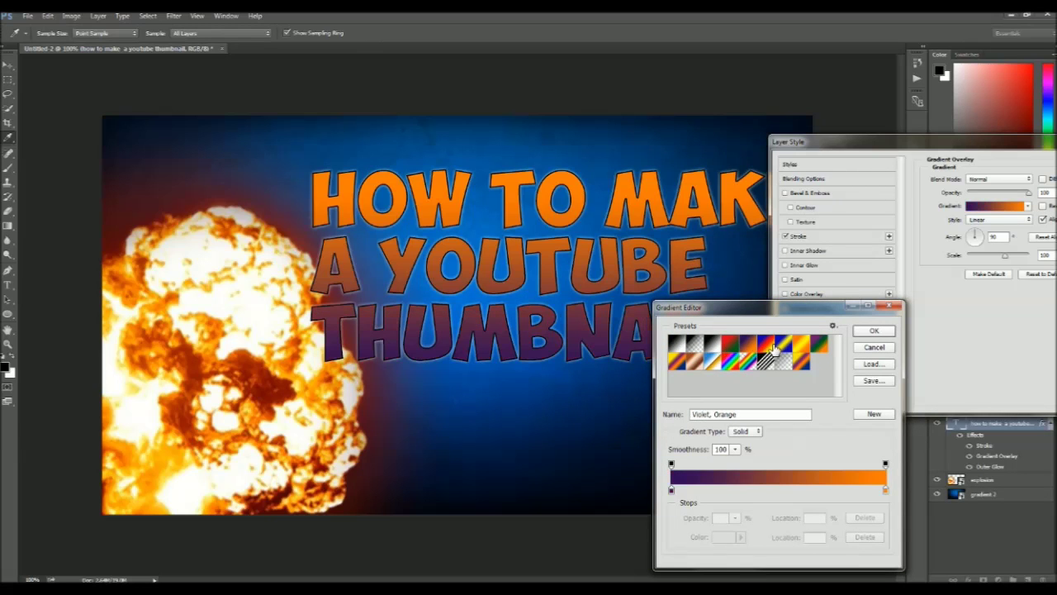
{"action": "left_click", "coordinate": [767, 348]}
{"action": "left_click", "coordinate": [788, 348]}
{"action": "left_click", "coordinate": [819, 344]}
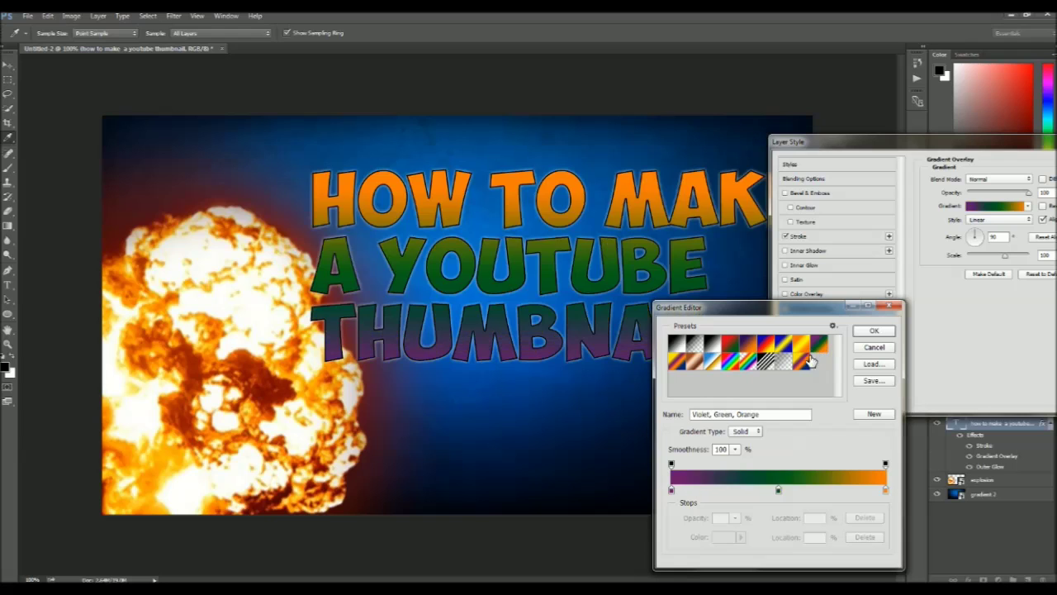
{"action": "left_click", "coordinate": [677, 361]}
{"action": "left_click", "coordinate": [752, 362]}
{"action": "left_click", "coordinate": [731, 361]}
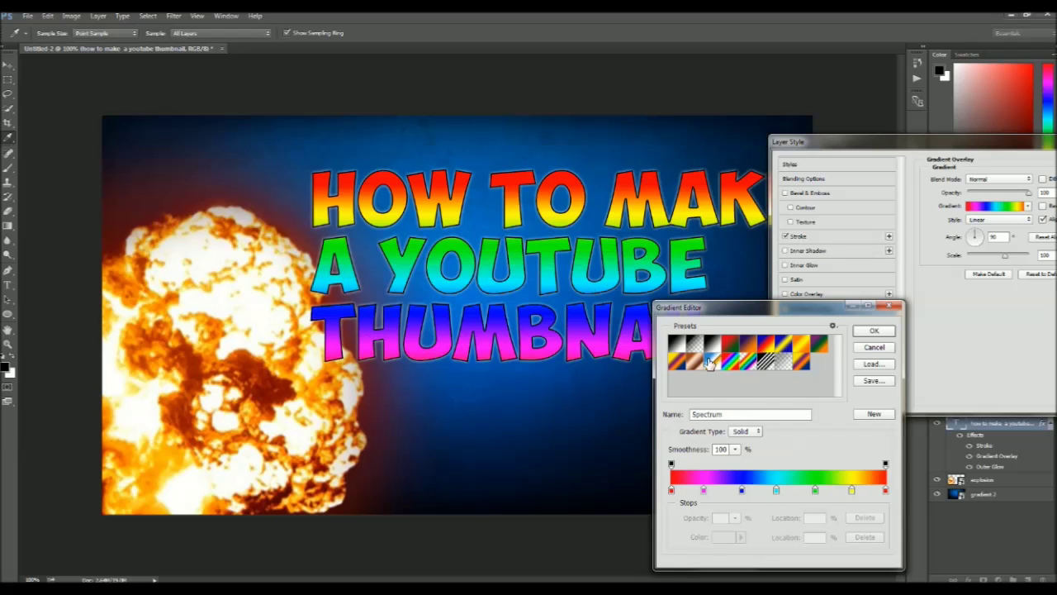
{"action": "left_click", "coordinate": [695, 362]}
{"action": "left_click", "coordinate": [680, 365]}
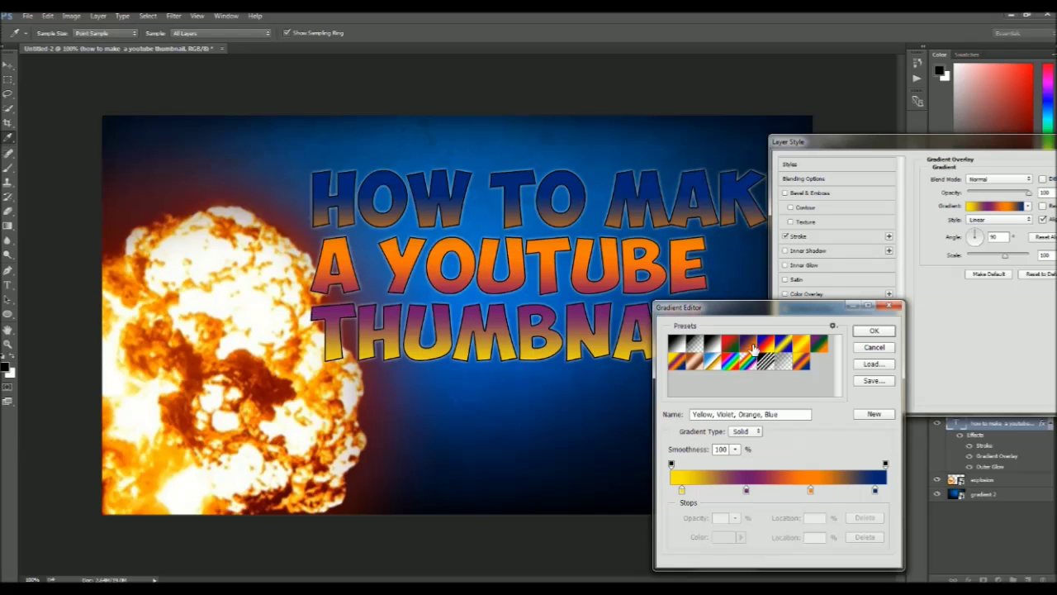
- Apply the Orange, Yellow, Orange gradient preset and close the Layer Style dialog
{"action": "left_click", "coordinate": [802, 347]}
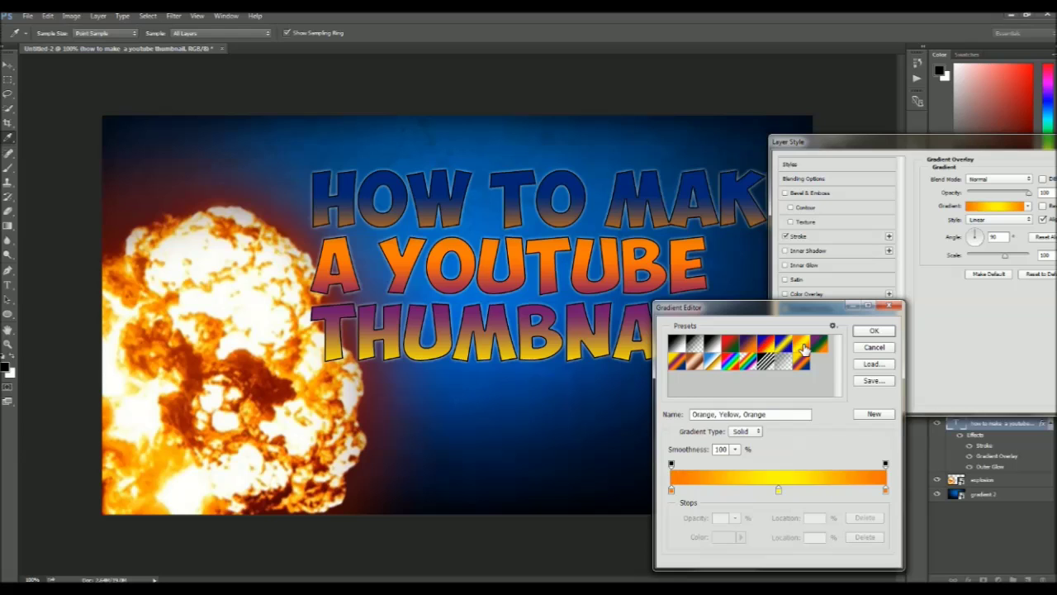
{"action": "left_click", "coordinate": [876, 331]}
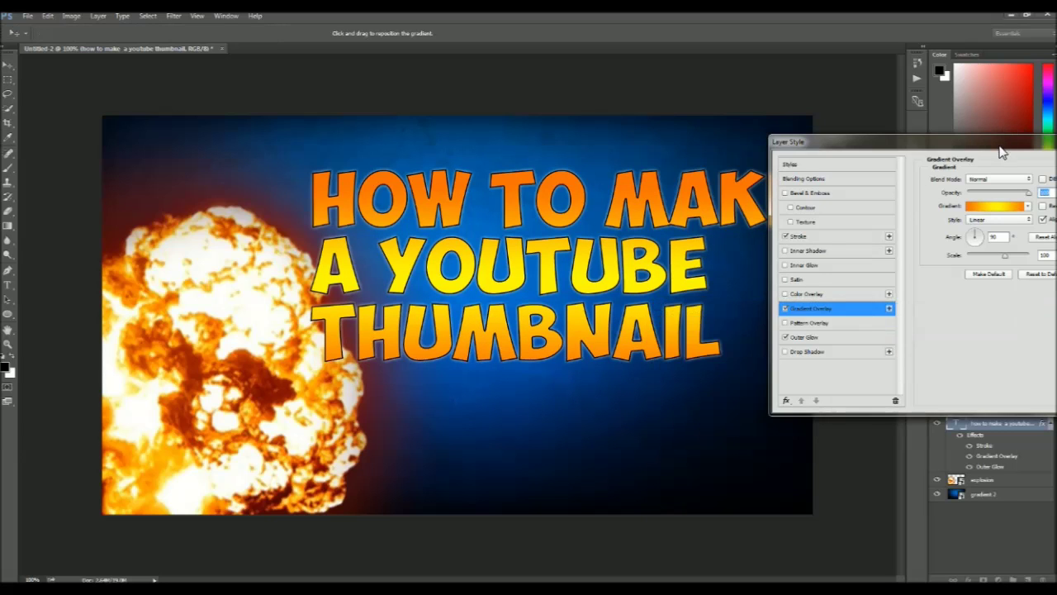
{"action": "left_click_drag", "start_coordinate": [1001, 143], "coordinate": [603, 261]}
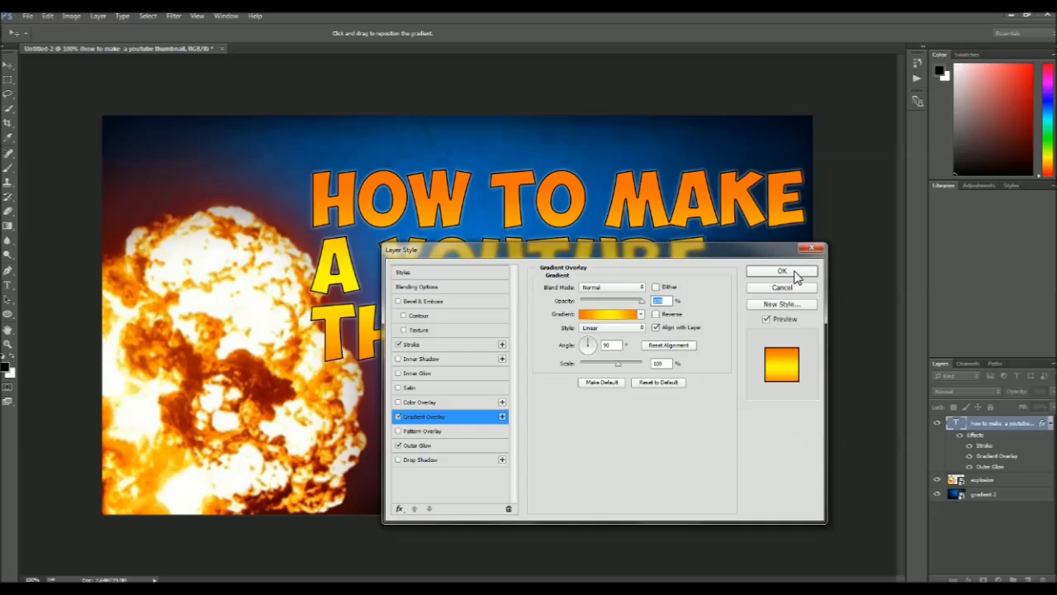
{"action": "left_click", "coordinate": [781, 271]}
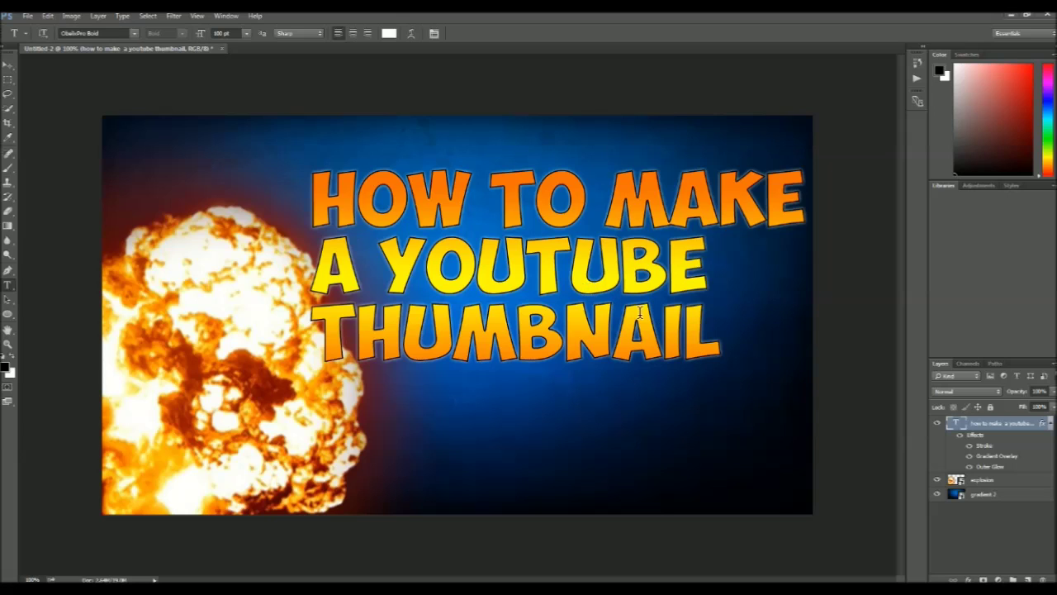
{"action": "left_click_drag", "start_coordinate": [1003, 486], "coordinate": [996, 426]}
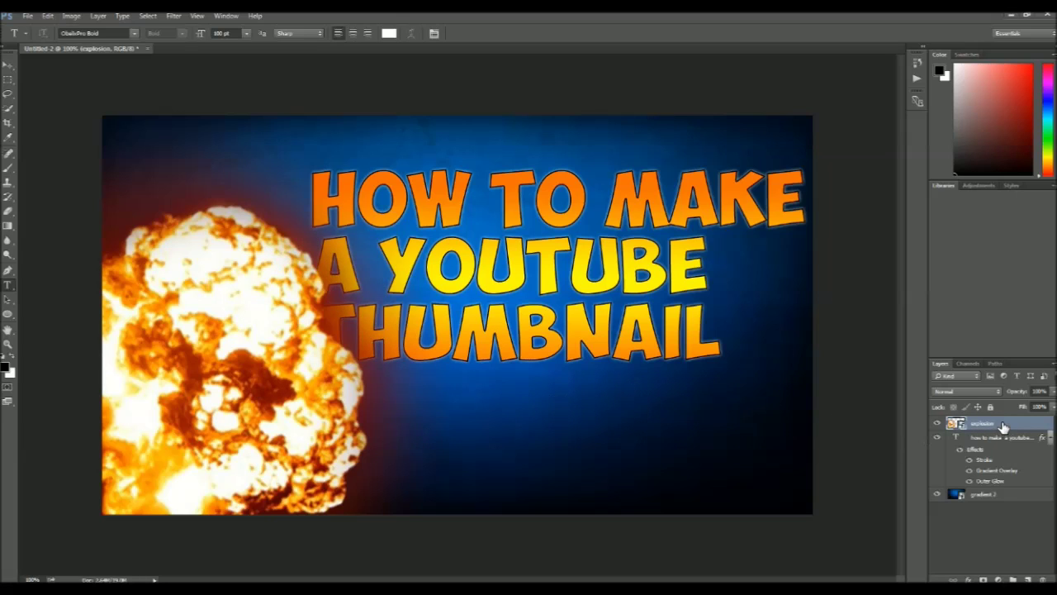
{"action": "left_click_drag", "start_coordinate": [1003, 426], "coordinate": [1005, 485]}
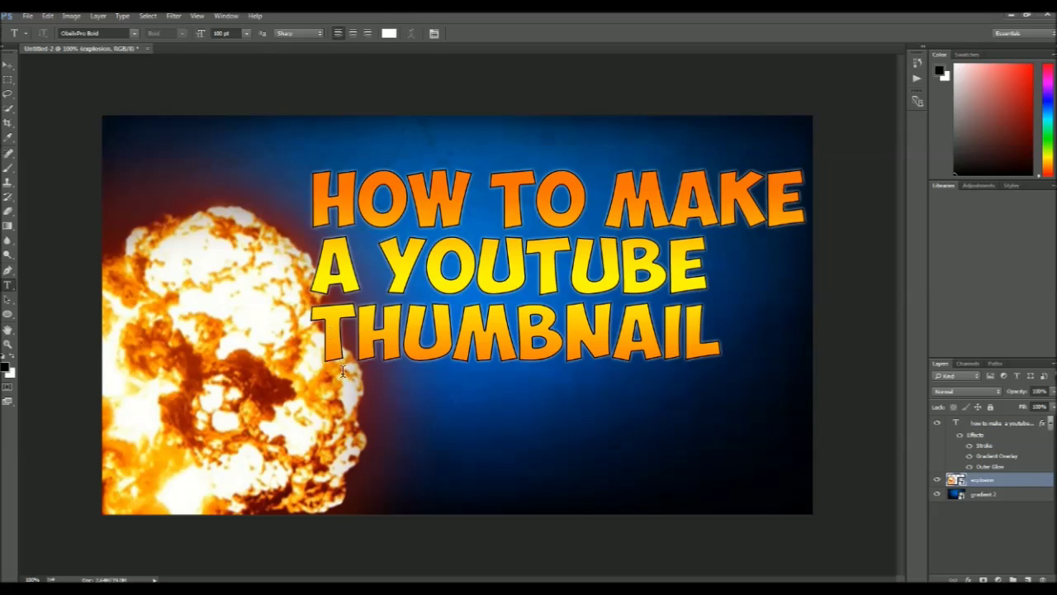